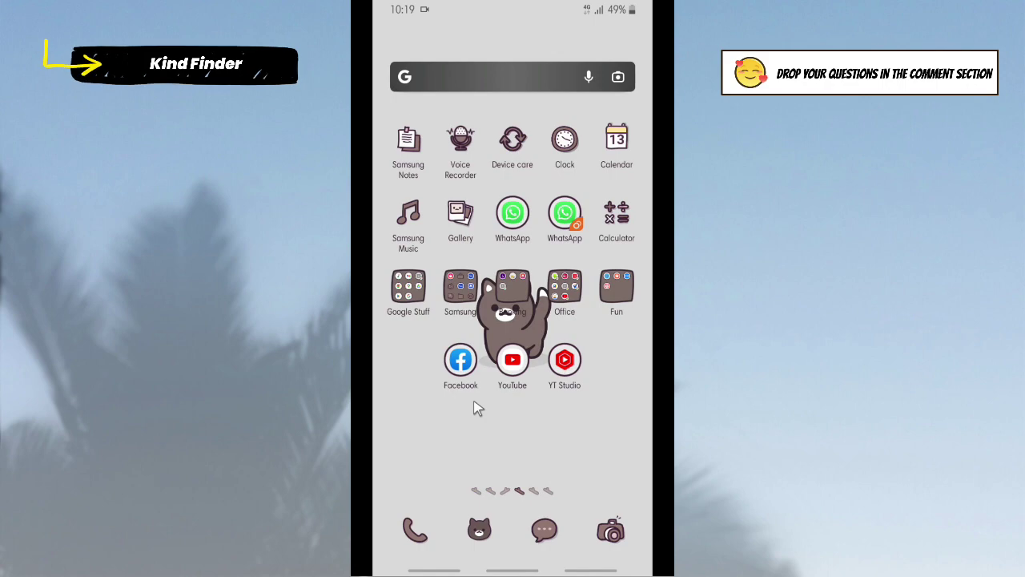
Open the recent Facebook Help Centre article on deleting a group and read its Android App Help instructions
click(433, 569)
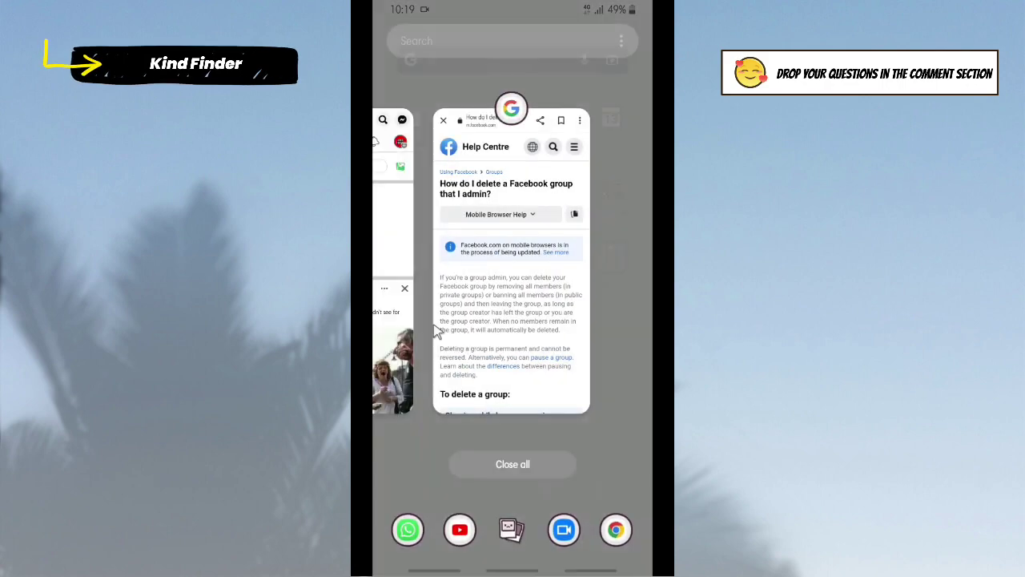
click(497, 264)
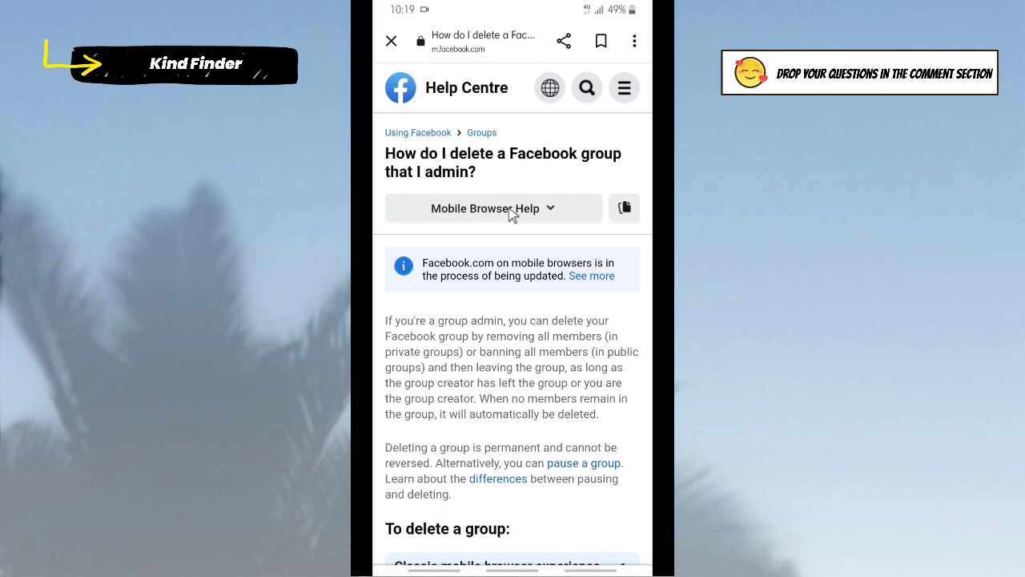
click(513, 211)
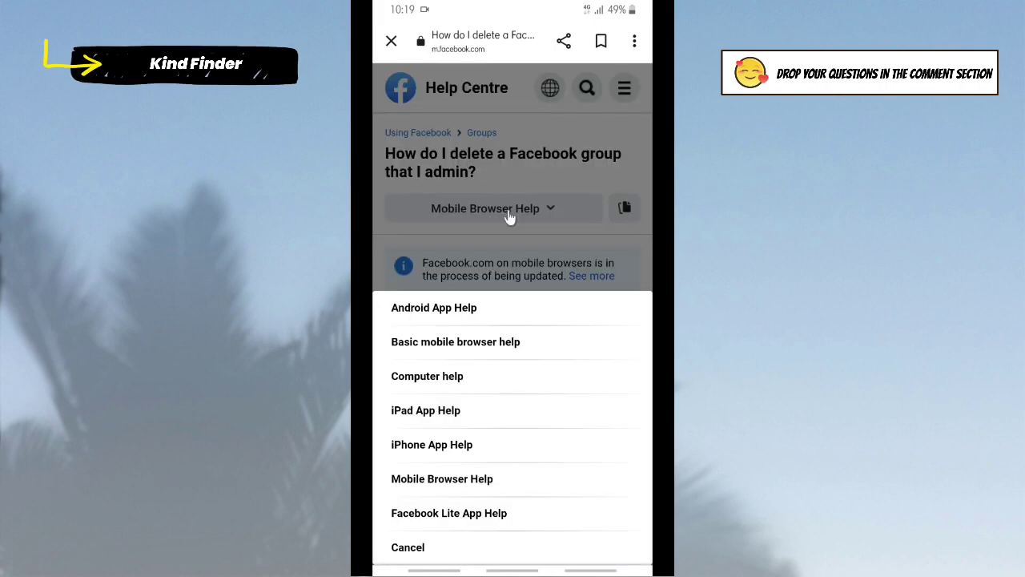
click(461, 316)
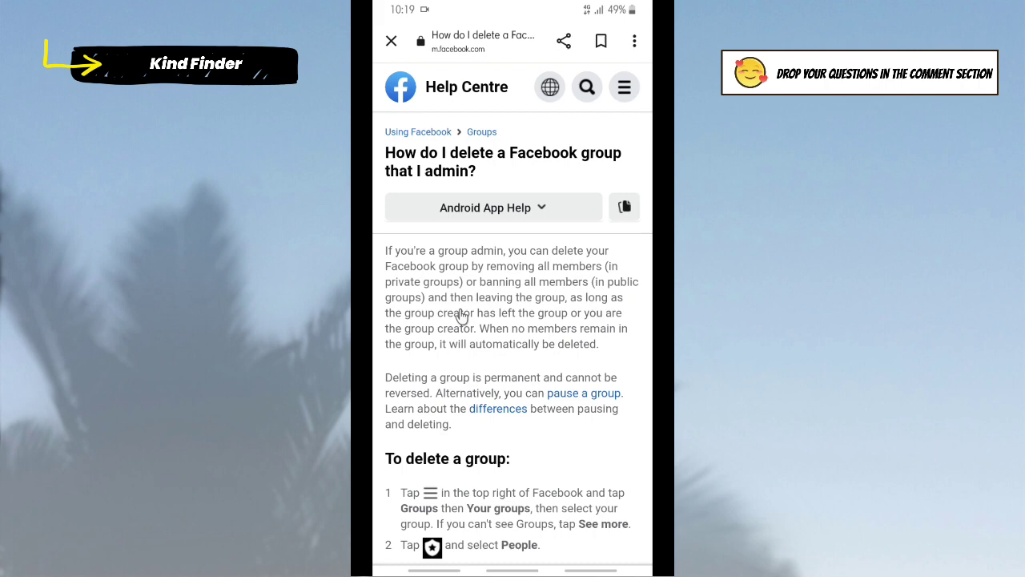
scroll(512, 288, down, 3)
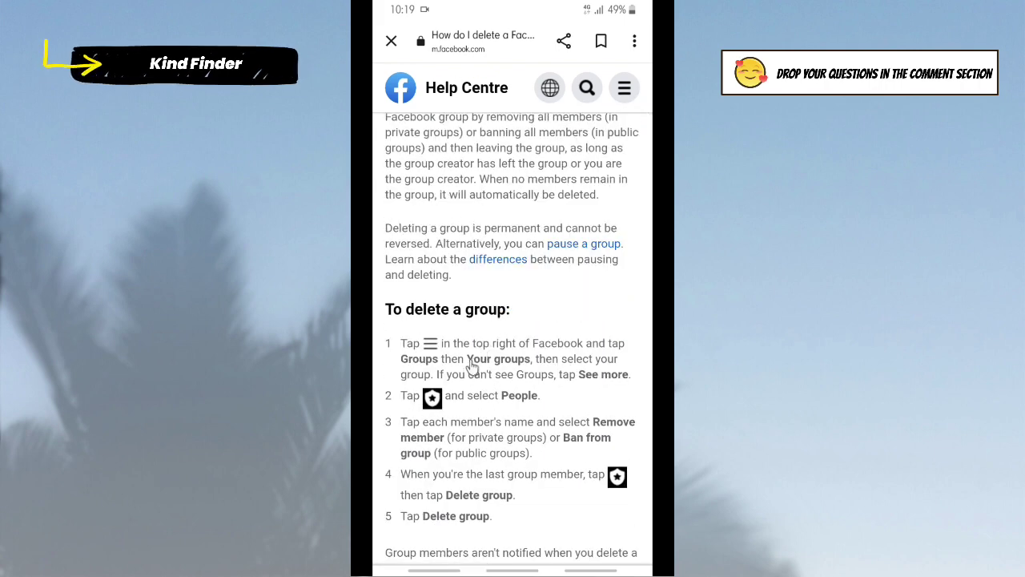
scroll(471, 357, down, 1)
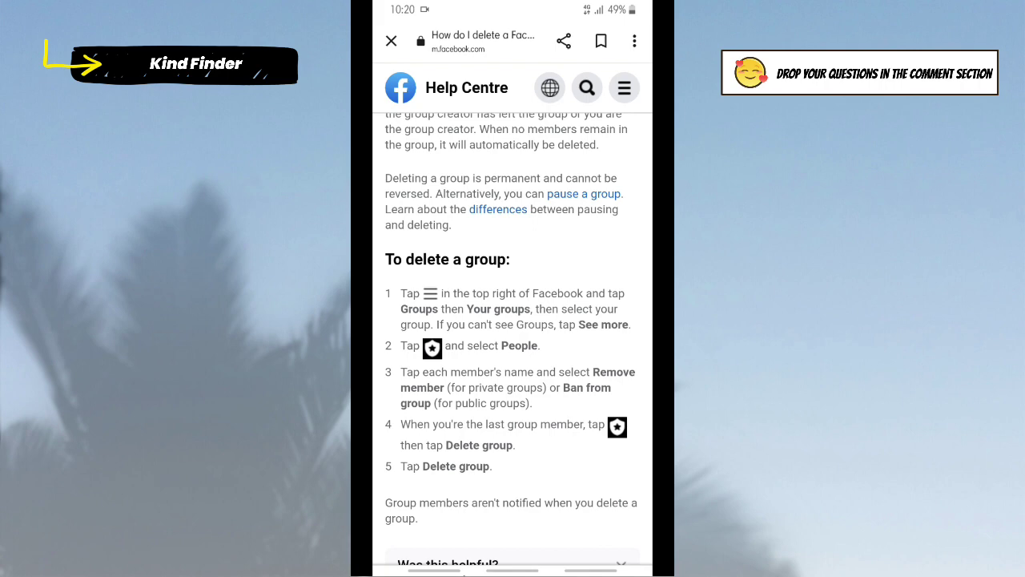
Switch to the Facebook app and open the Kind Finder 2 group from the groups you manage
click(511, 569)
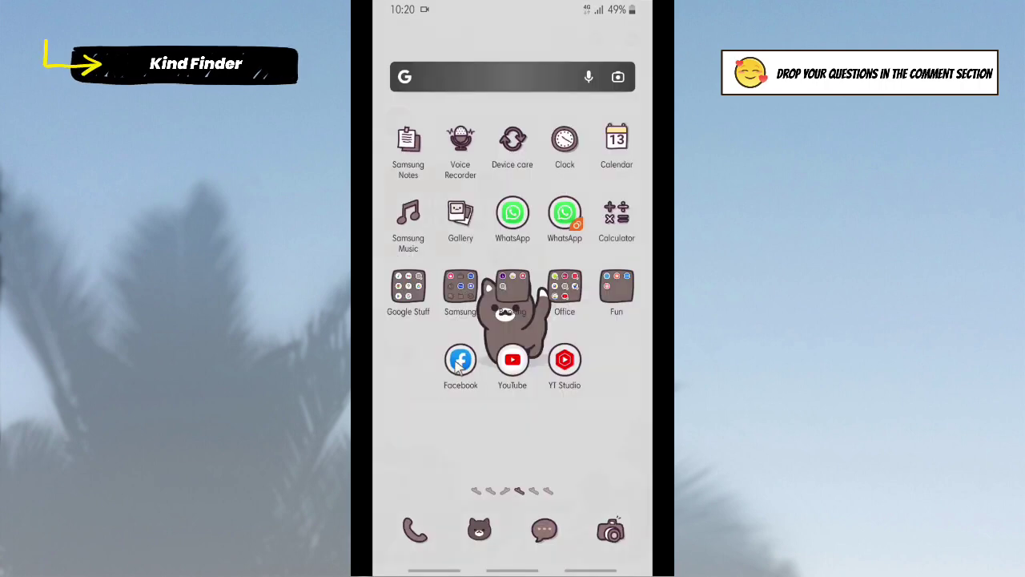
click(460, 361)
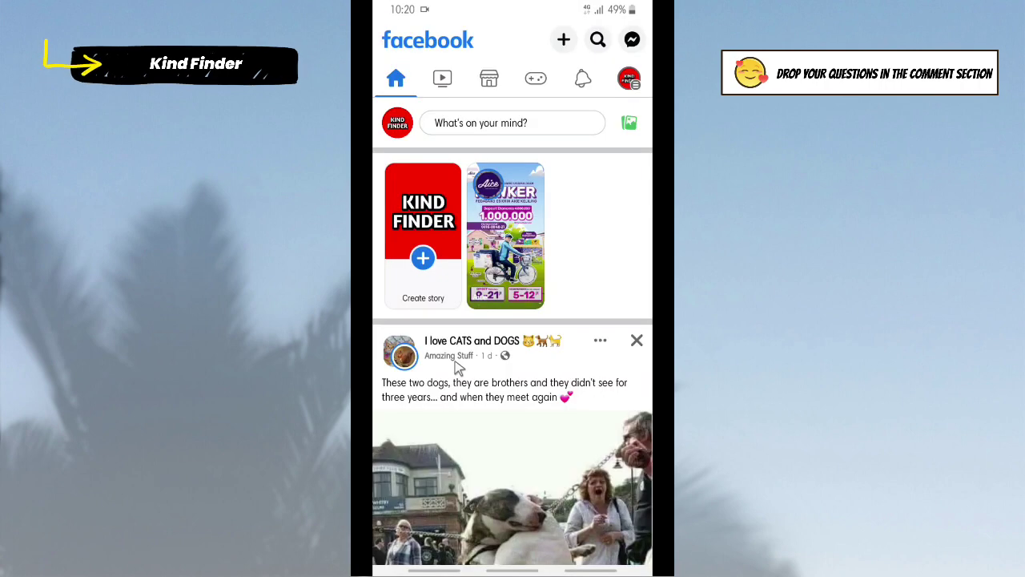
click(631, 80)
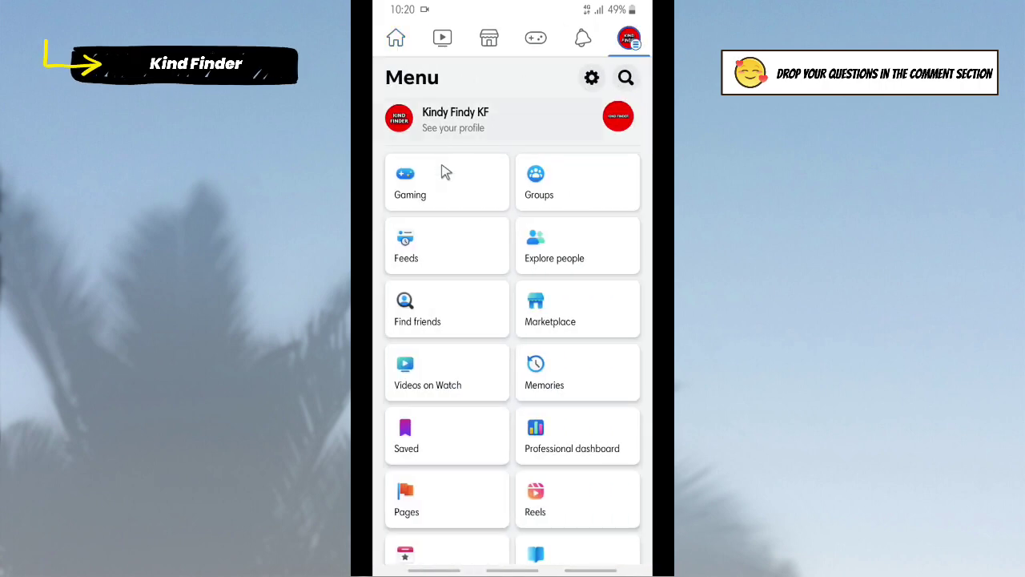
click(556, 195)
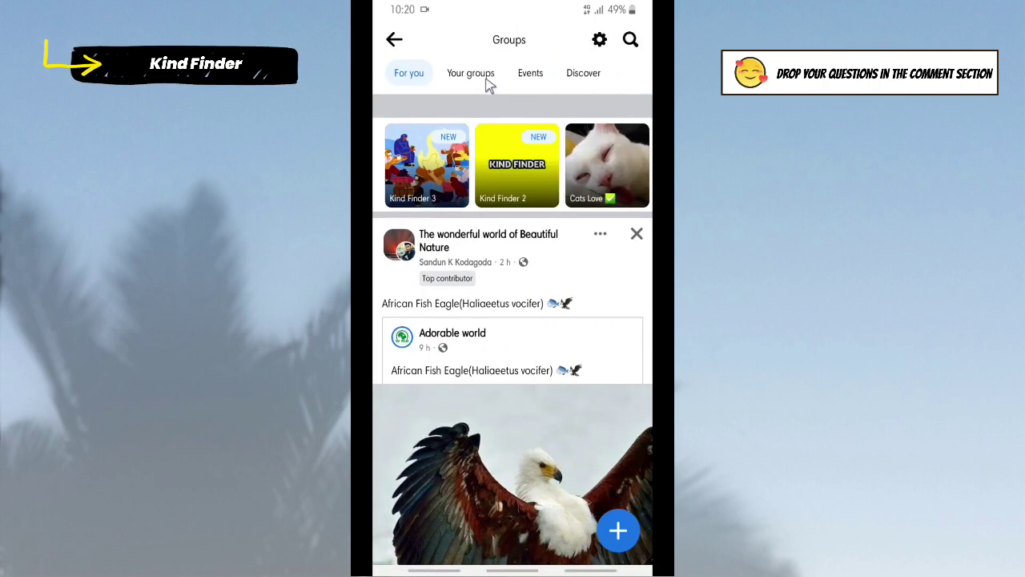
click(477, 71)
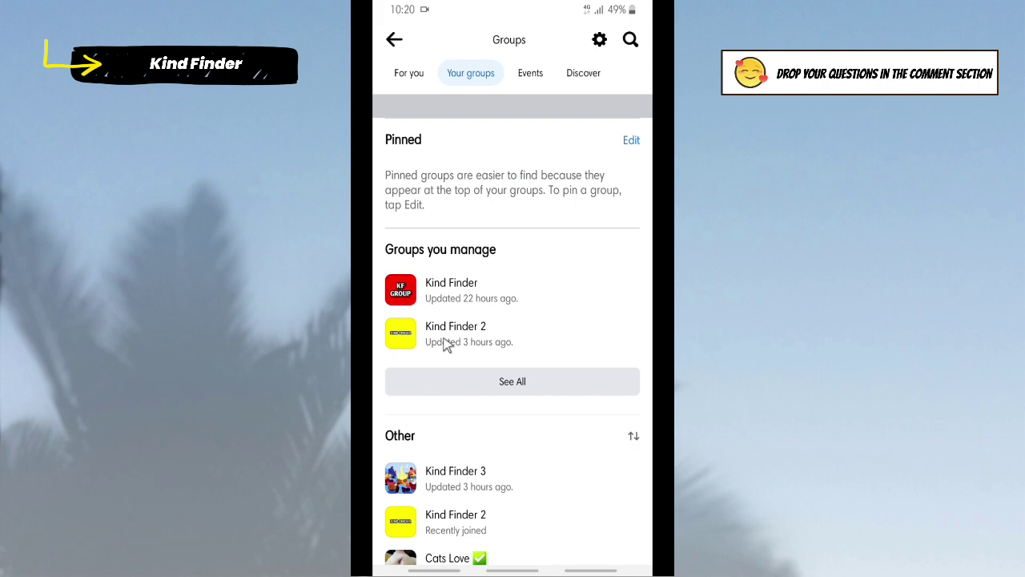
click(483, 335)
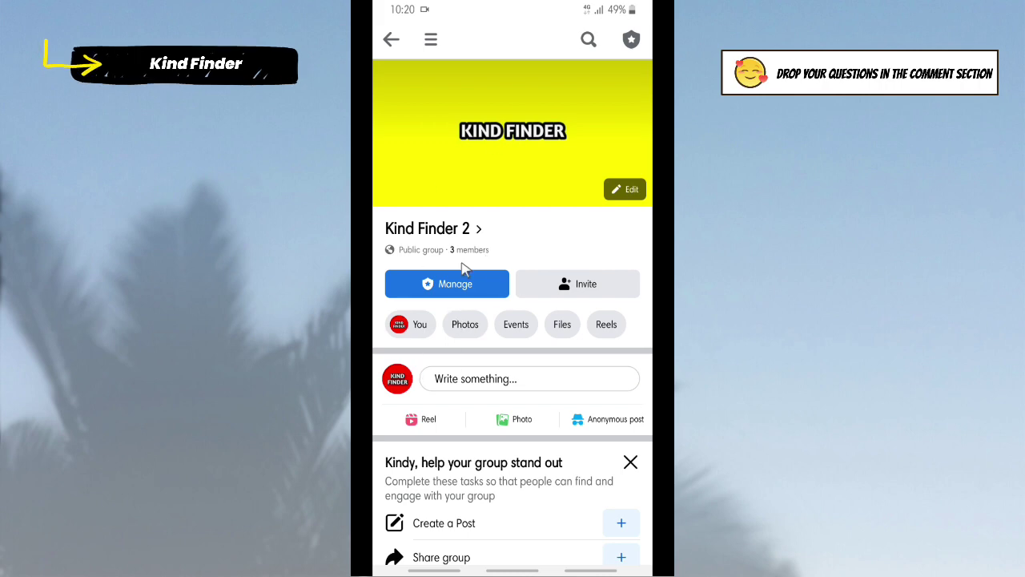
Ban the first listed member from Kind Finder 2, without additional actions or applying the ban to other managed groups
click(632, 40)
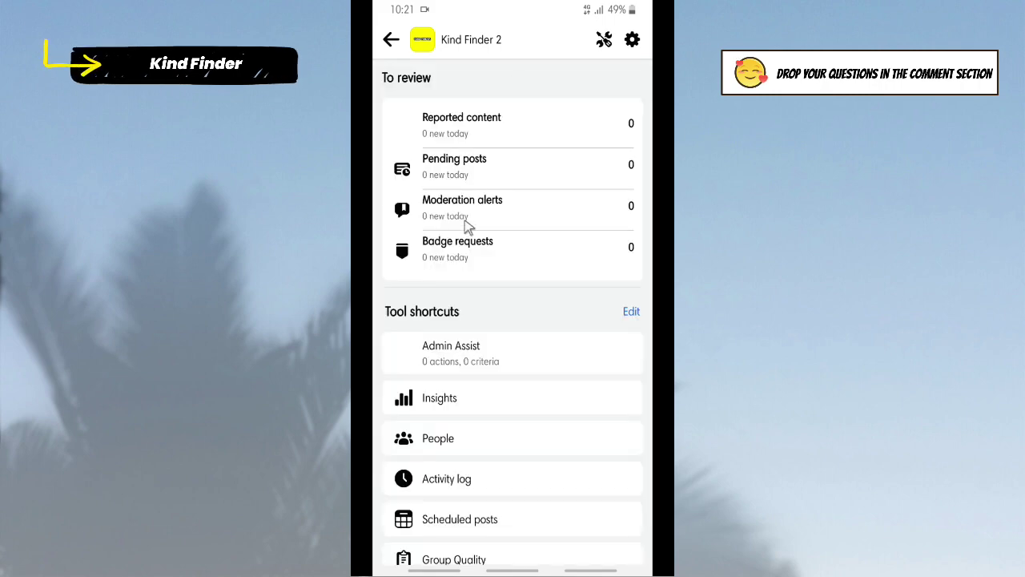
click(477, 443)
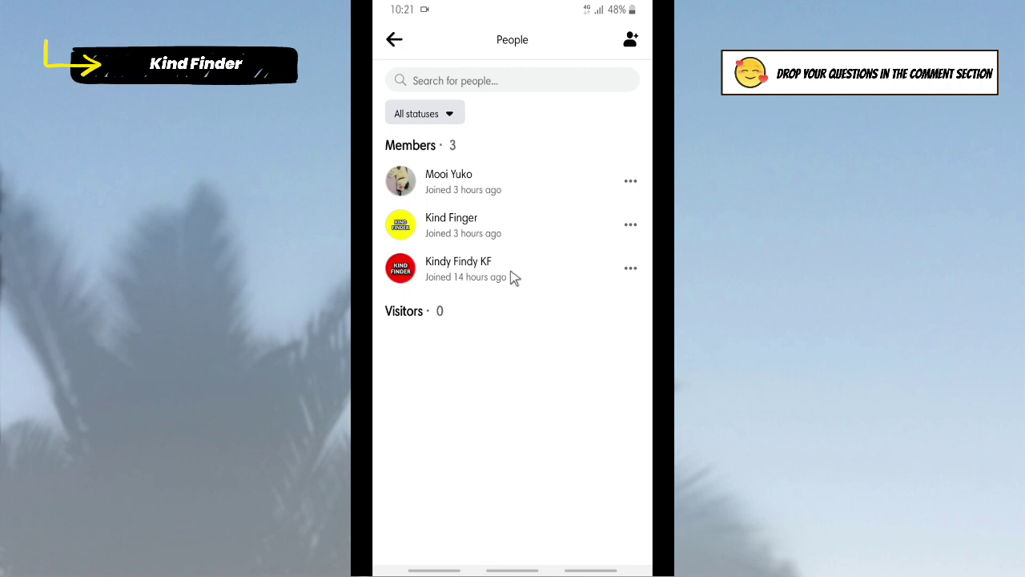
click(631, 184)
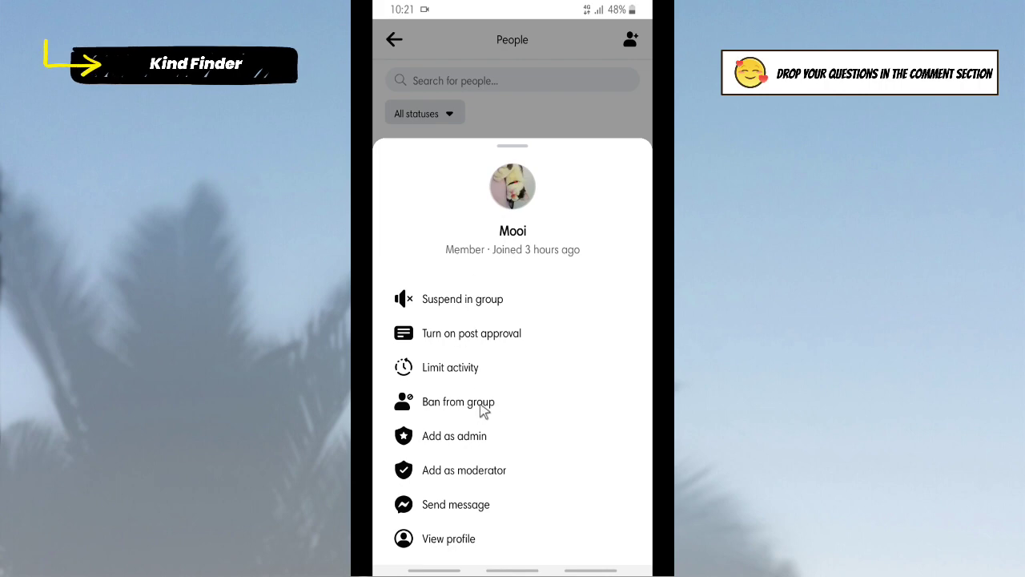
click(482, 408)
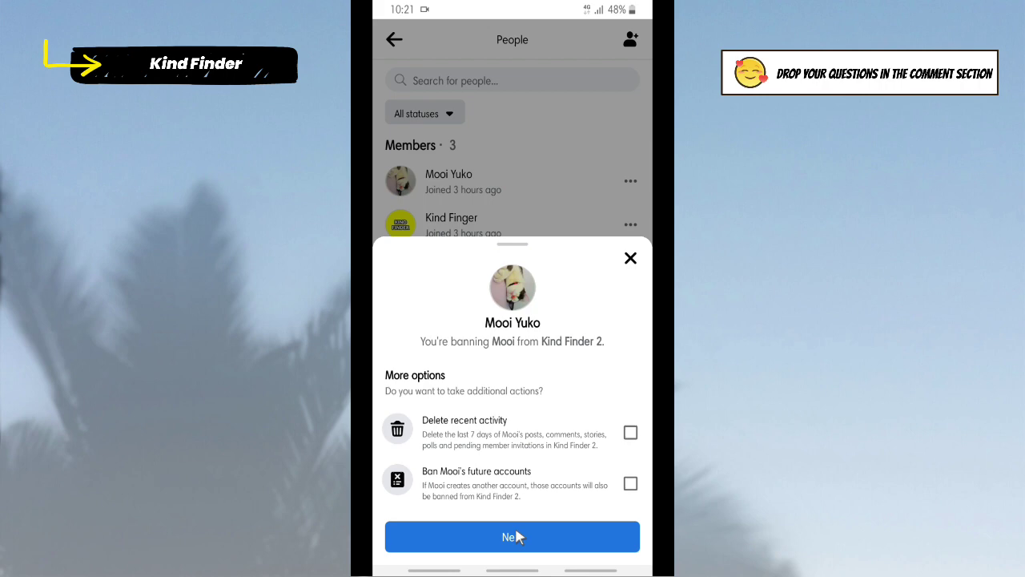
click(534, 538)
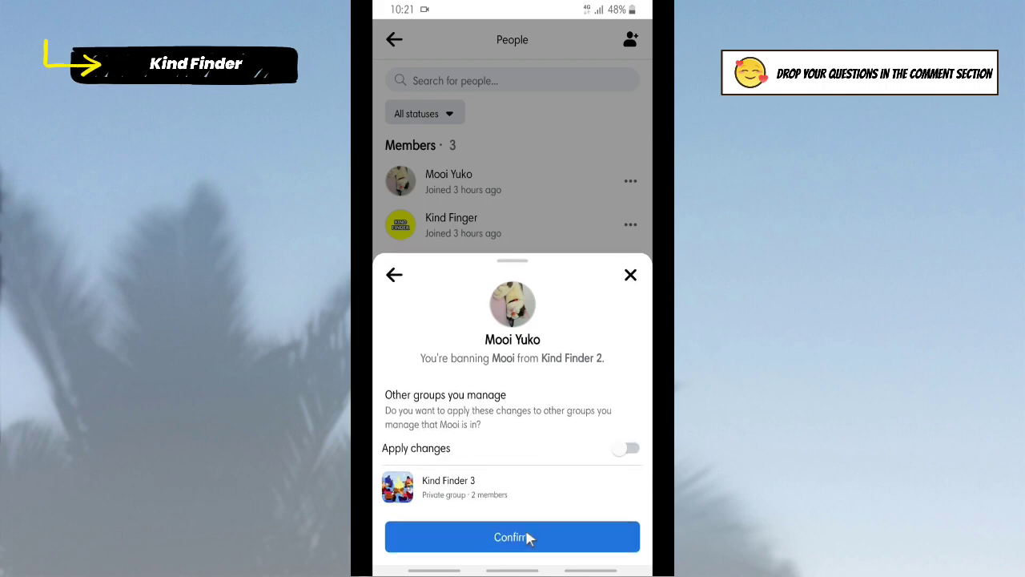
click(534, 538)
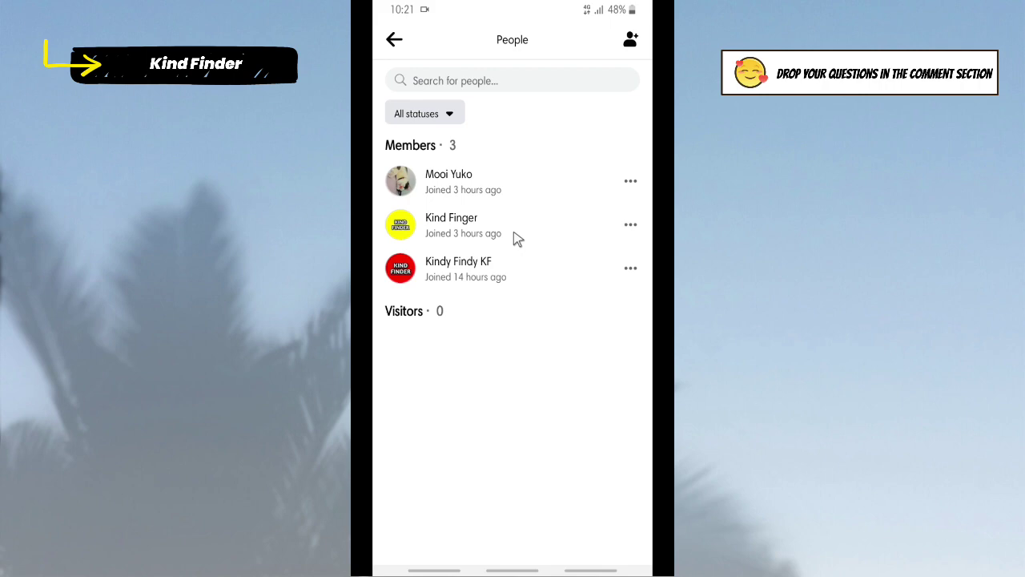
Check the pause and leave options in the group's admin tools and reopen its People list
click(395, 40)
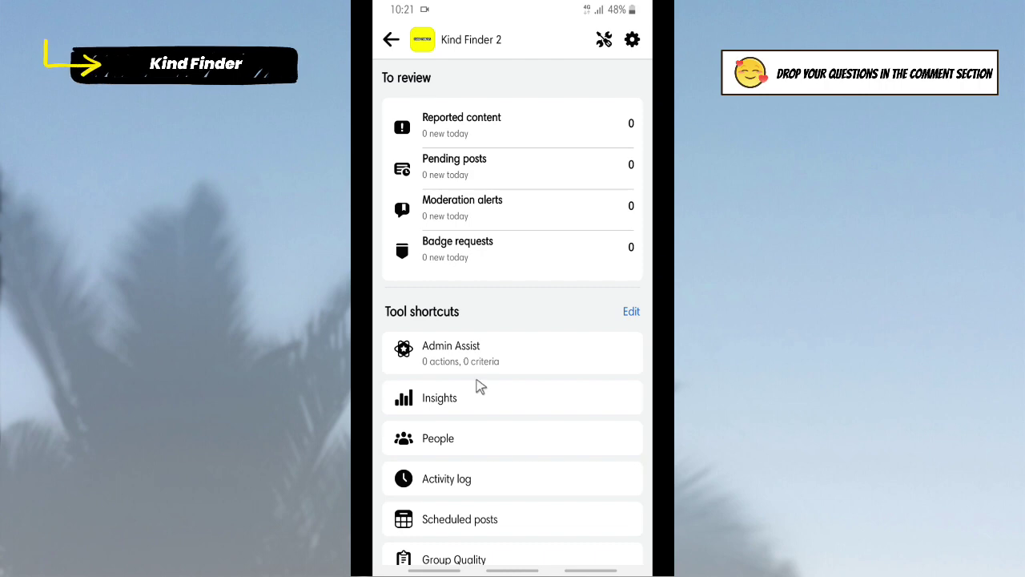
scroll(483, 370, down, 5)
scroll(484, 370, down, 8)
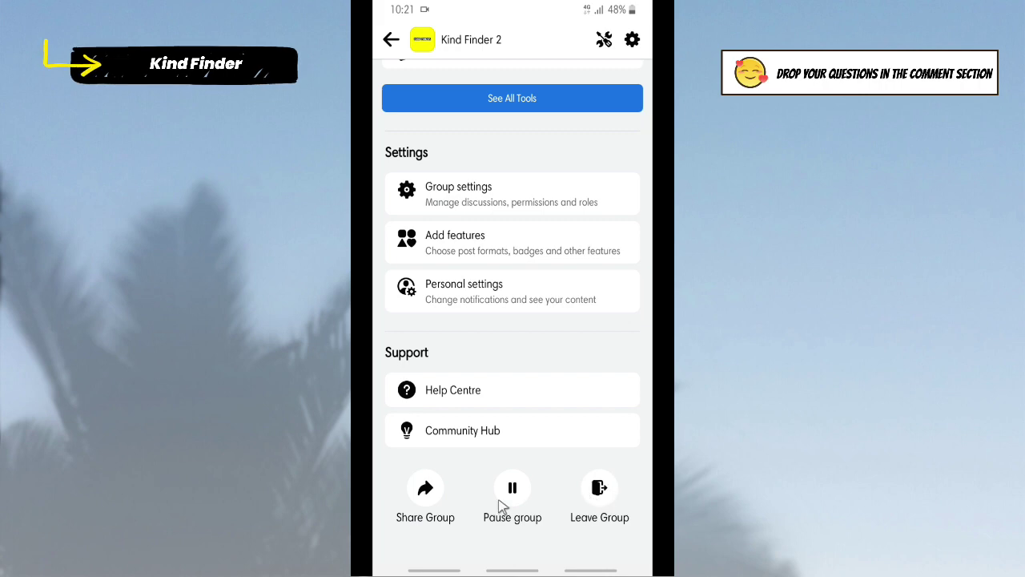
scroll(502, 506, up, 5)
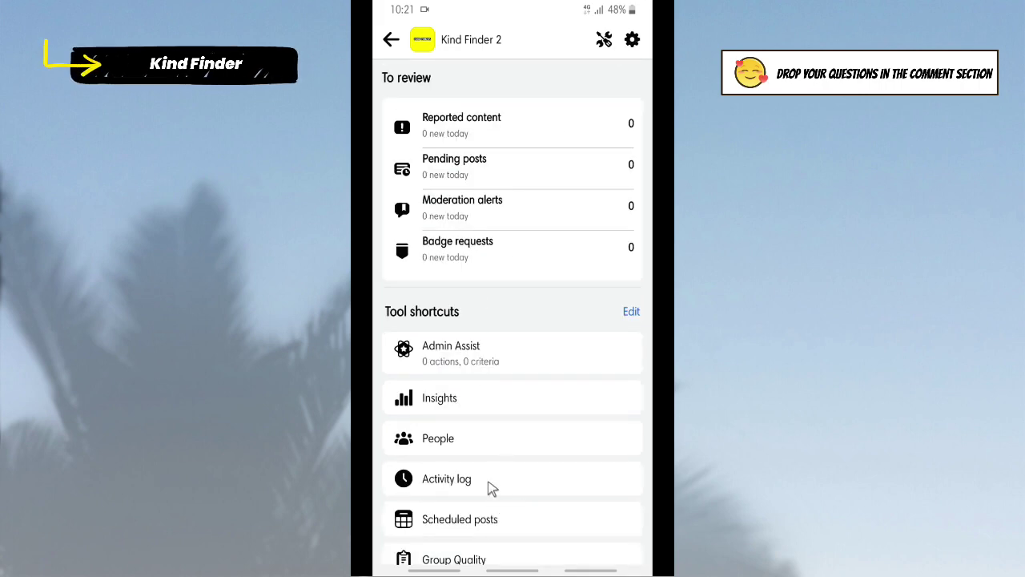
click(480, 438)
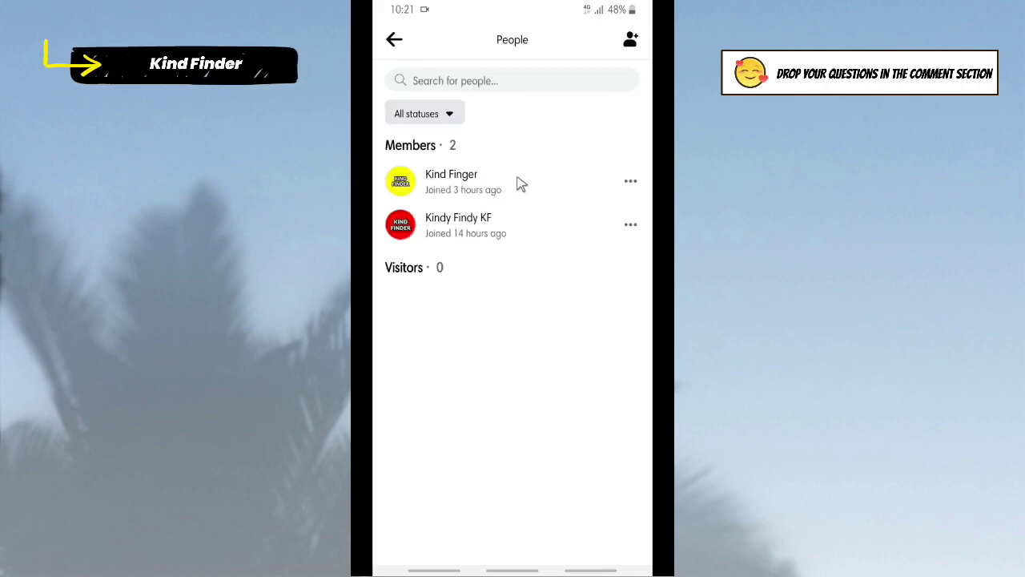
Ban the only other member besides your own account from Kind Finder 2, without additional actions
click(631, 183)
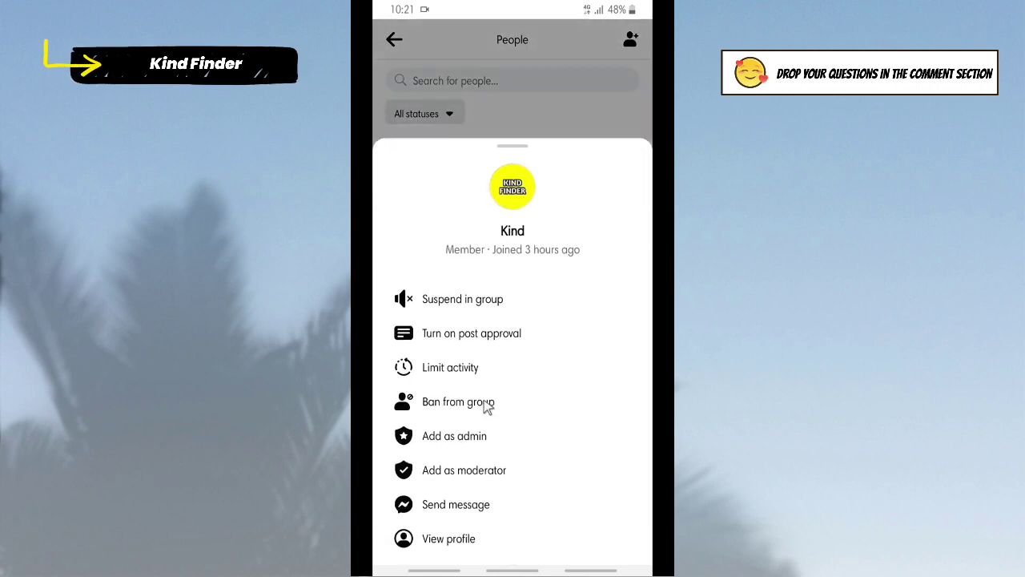
click(487, 403)
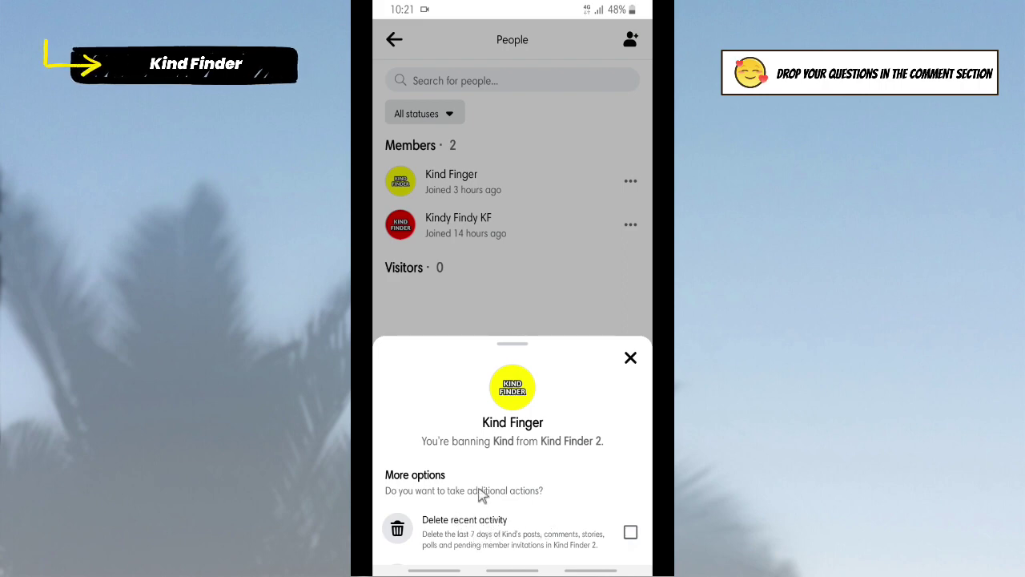
scroll(473, 530, down, 2)
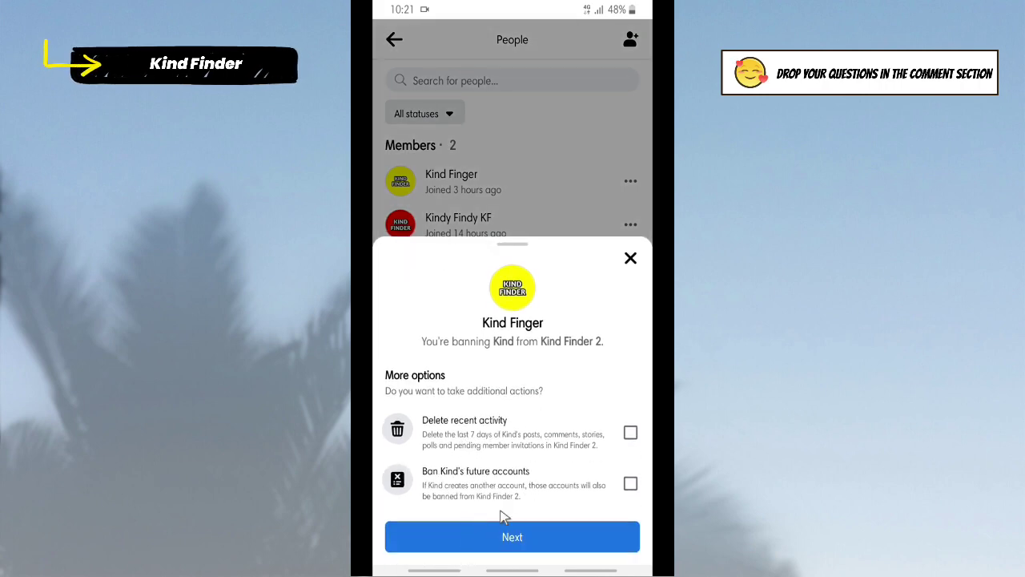
click(505, 547)
click(507, 547)
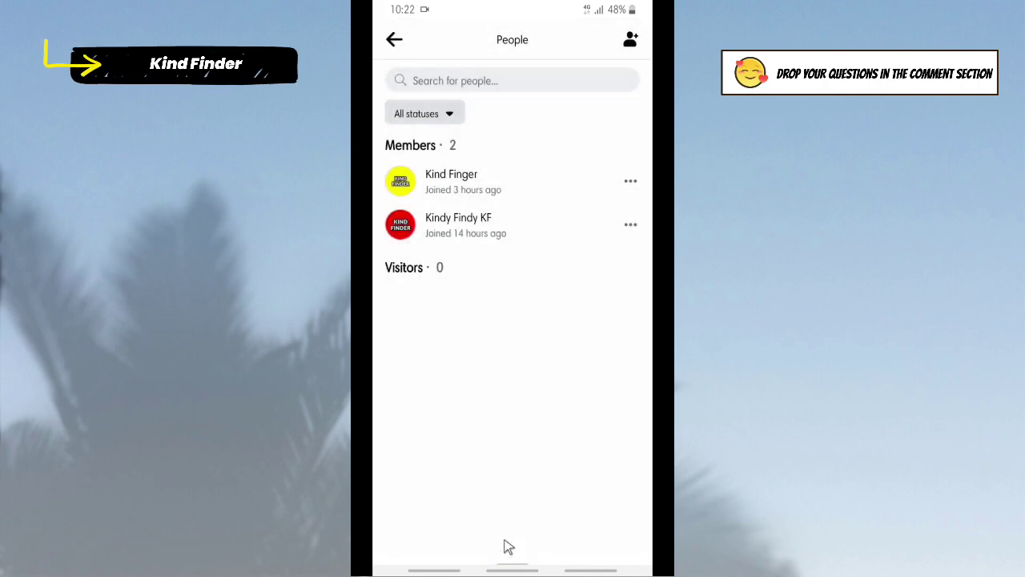
Reload the group's People list from the admin tools to check which members remain
click(394, 40)
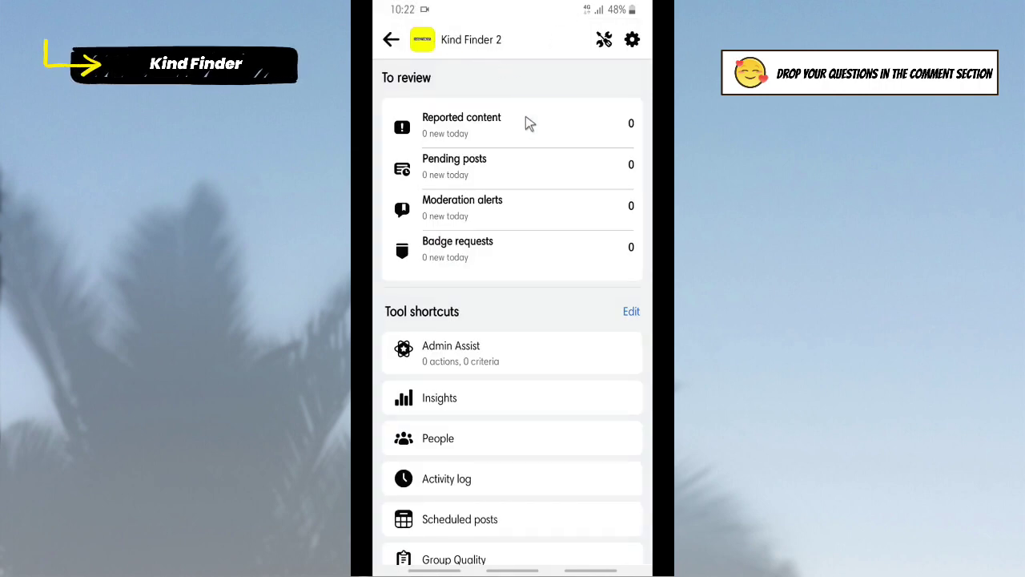
mouse_move(529, 124)
mouse_down()
mouse_move(513, 142)
mouse_move(536, 141)
mouse_up()
scroll(497, 304, down, 5)
scroll(534, 171, up, 1)
scroll(532, 178, up, 5)
drag(533, 133, 537, 513)
click(484, 446)
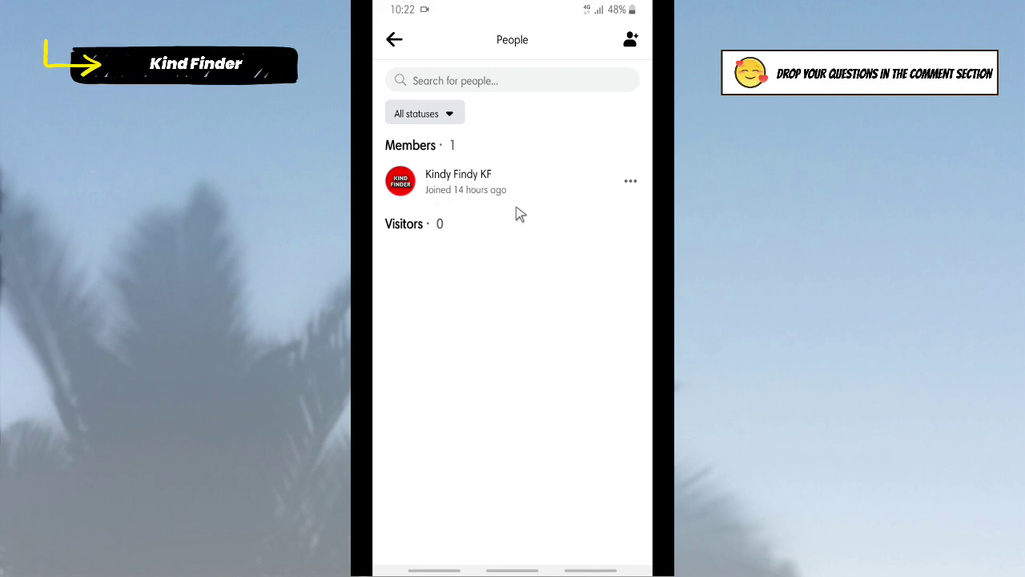
Delete the Kind Finder 2 group from its admin tools by leaving as the last member
click(394, 42)
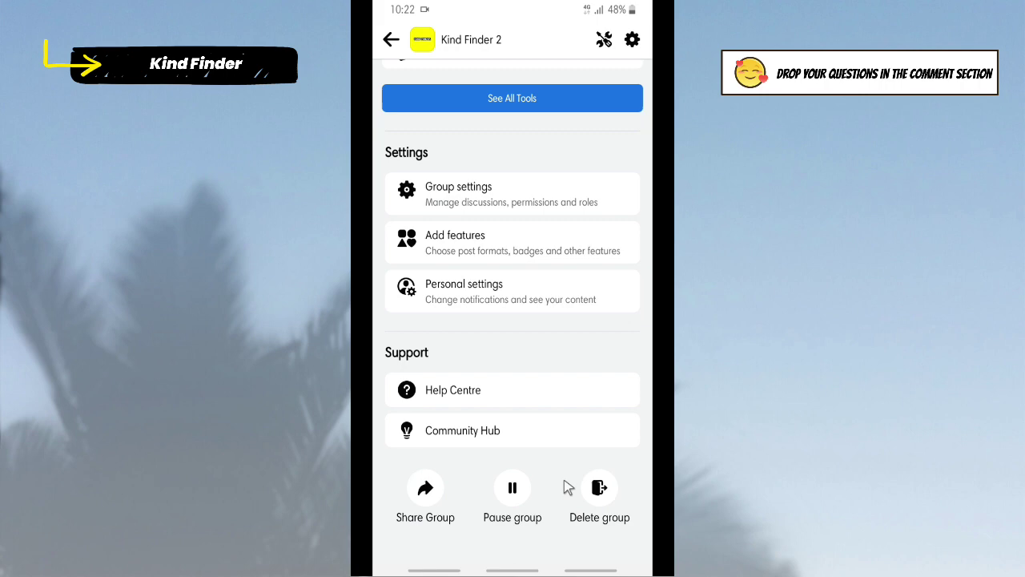
click(600, 490)
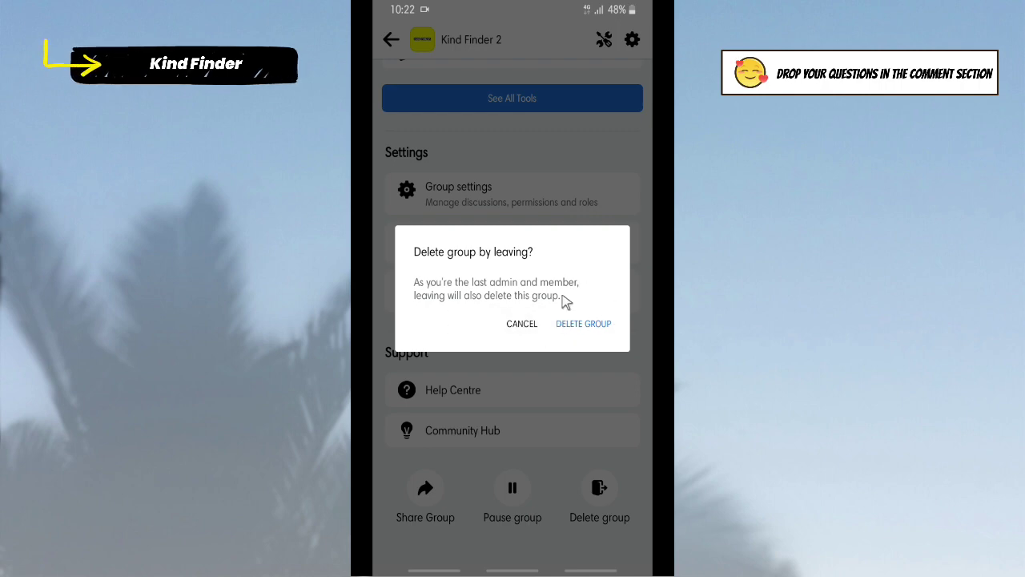
click(569, 327)
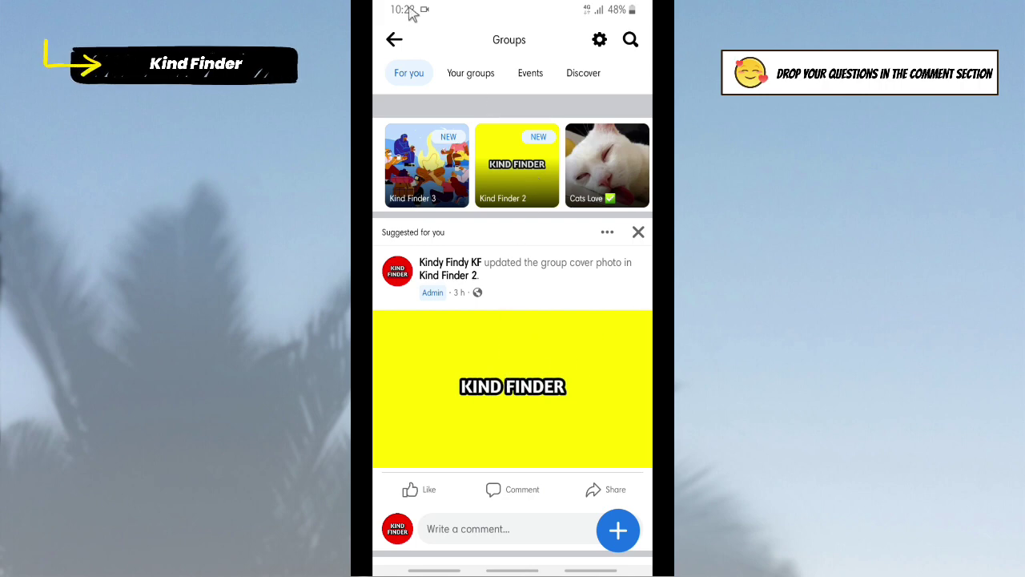
Reload the list of your groups to check the ones you manage, and return to the phone's home screen
click(393, 41)
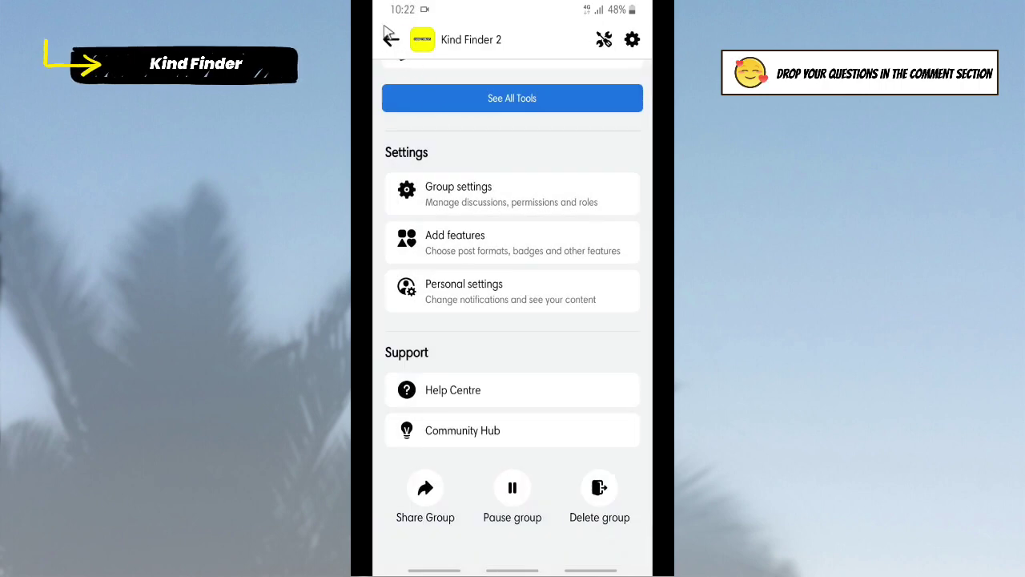
click(389, 38)
click(391, 38)
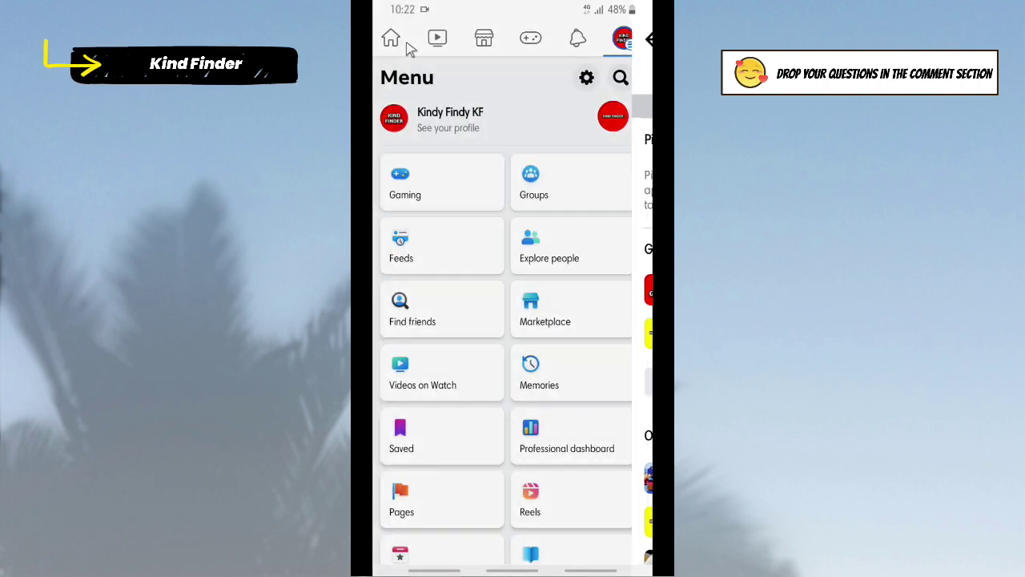
click(547, 183)
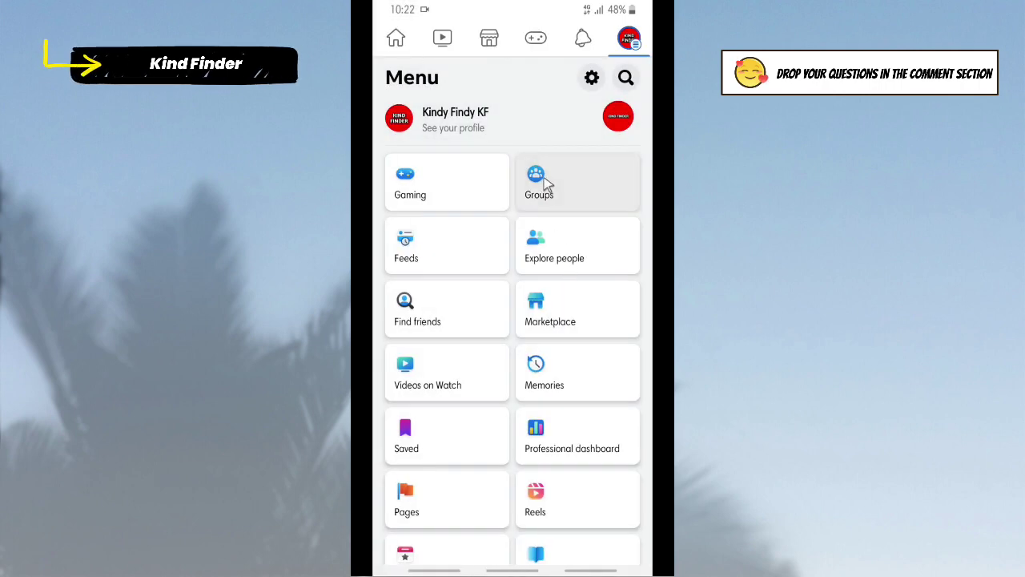
click(472, 75)
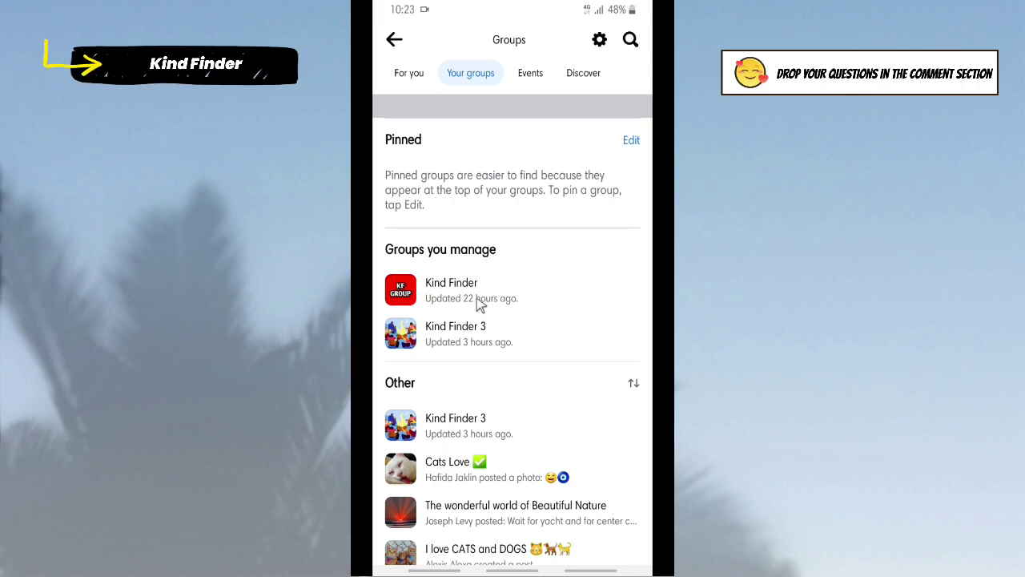
key(Home)
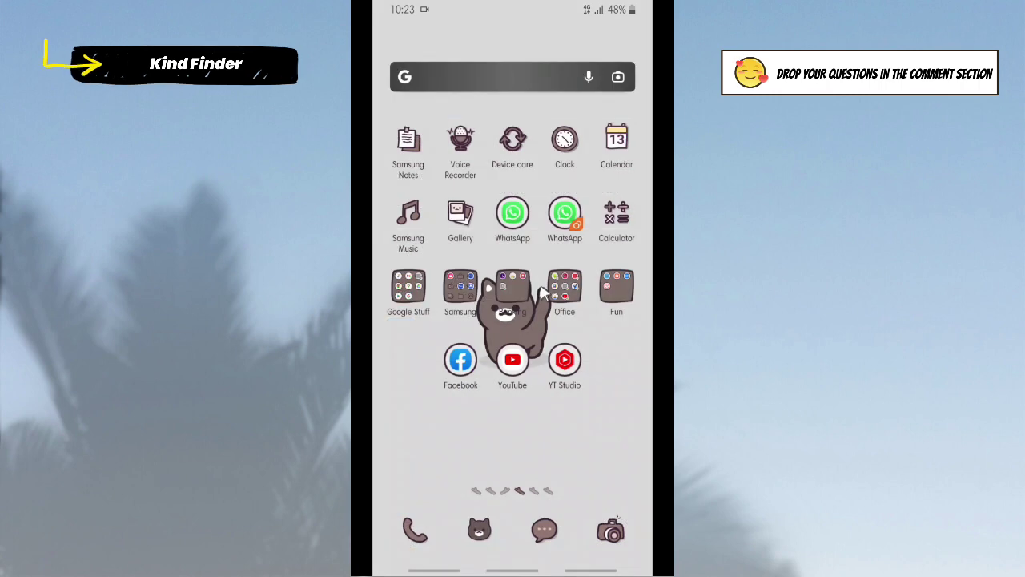